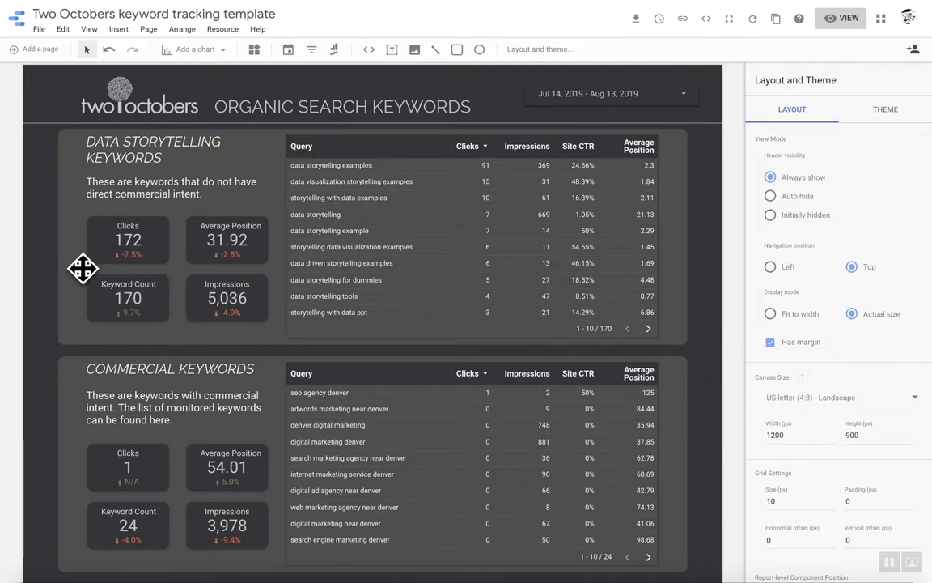
Examine the table filter on the Data Storytelling Keywords table and close it unchanged.
click(392, 250)
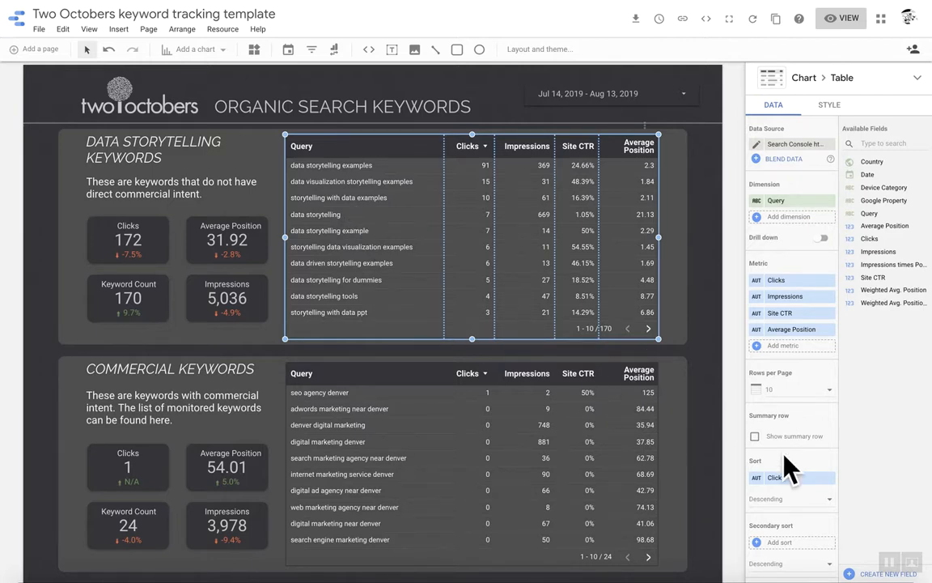
scroll(789, 469, down, 3)
scroll(789, 469, down, 3)
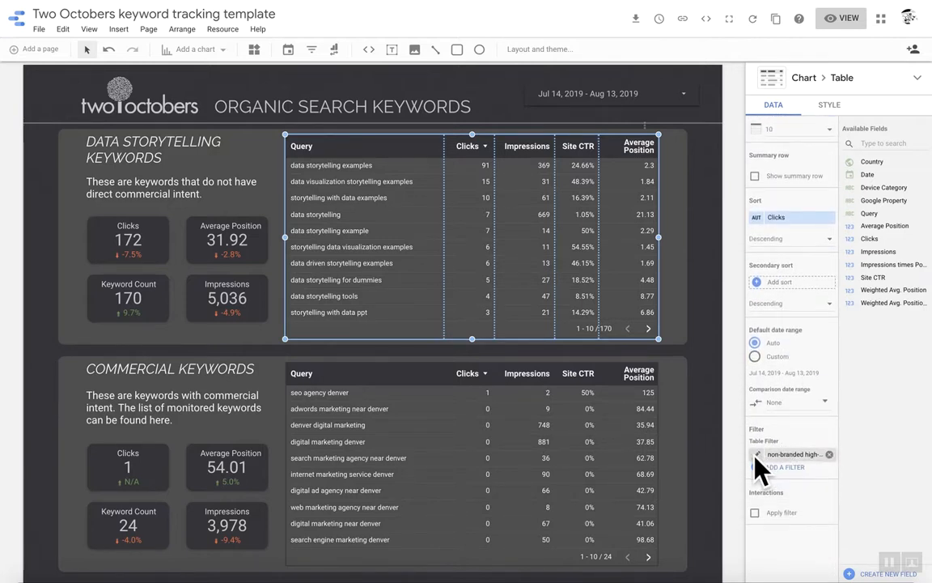
click(756, 458)
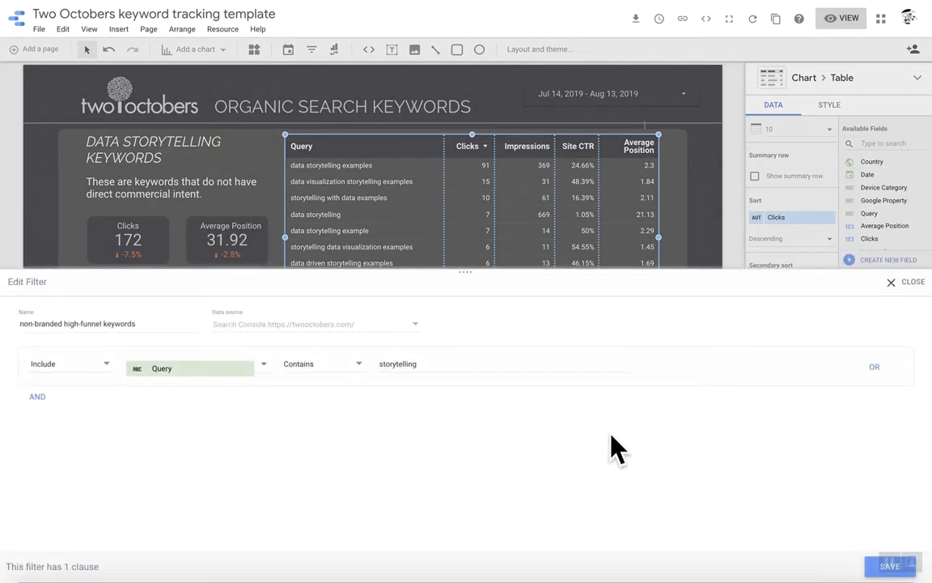
key(ctrl+minus)
key(ctrl+plus)
key(ctrl+plus)
key(ctrl+plus)
key(ctrl+plus)
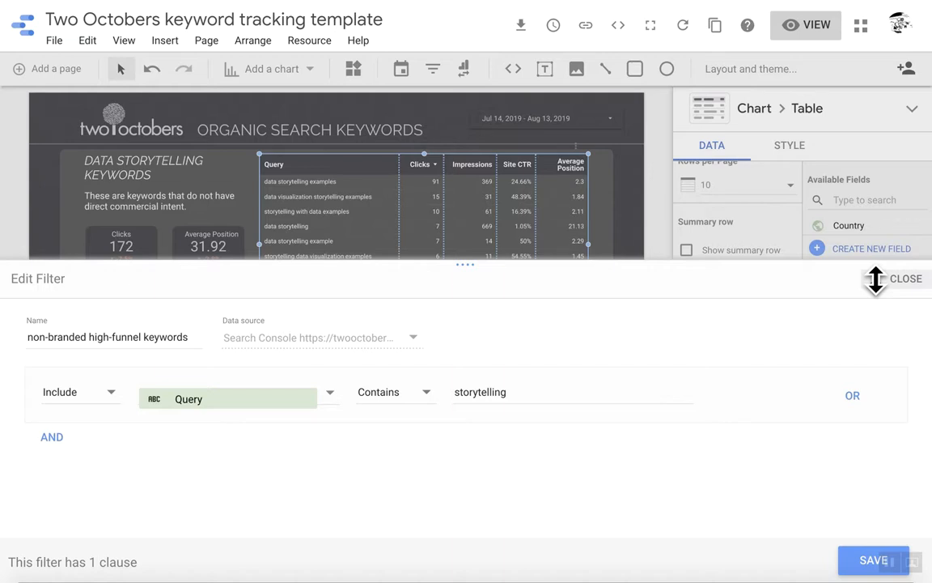
click(880, 279)
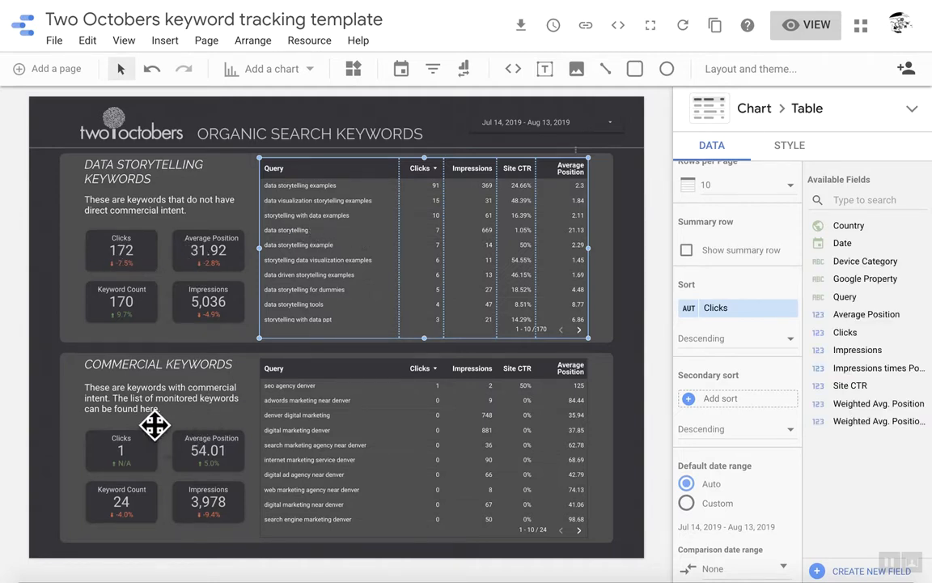
Open the non-branded low-funnel keywords filter of the Commercial Keywords table for editing.
click(352, 438)
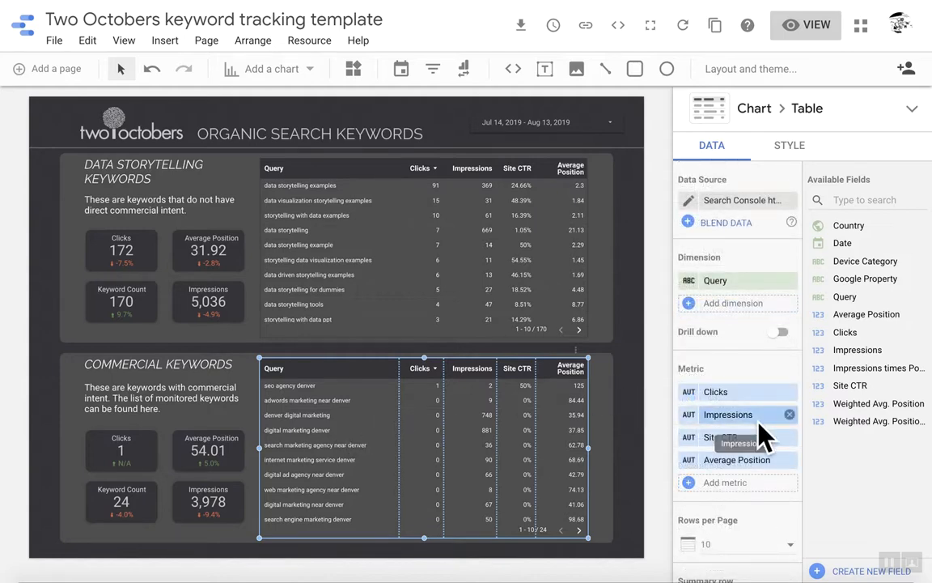
scroll(764, 437, down, 2)
scroll(765, 436, down, 3)
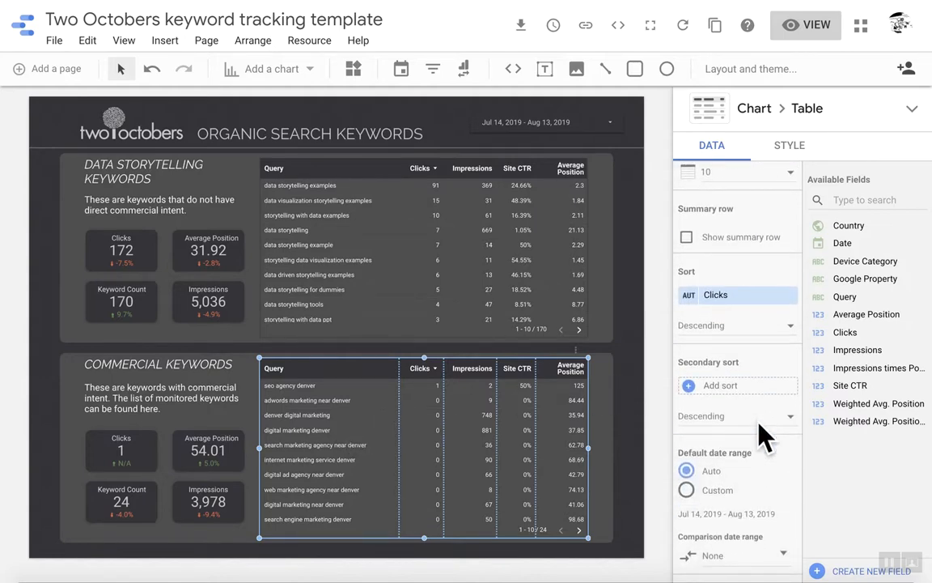
key(super+minus)
key(super+minus)
scroll(782, 450, down, 2)
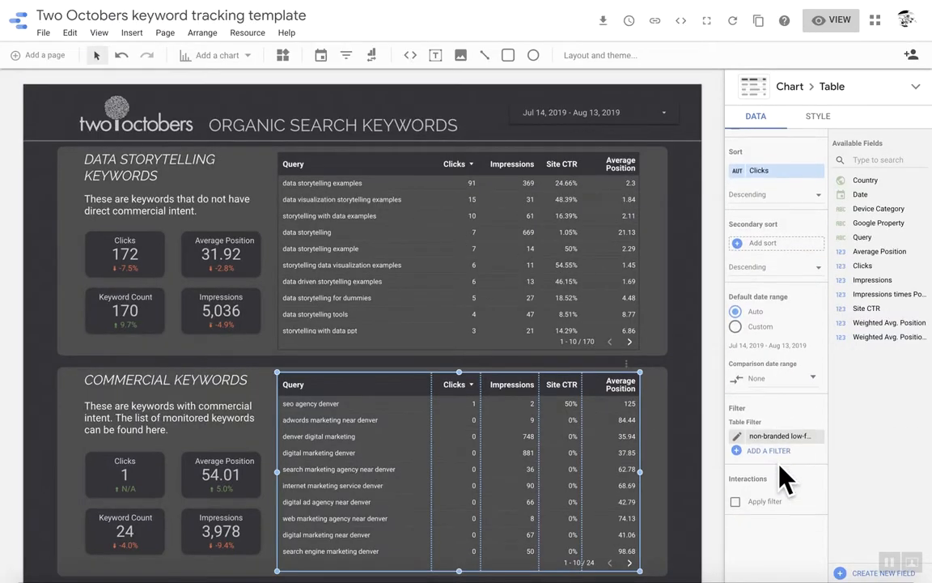
click(739, 442)
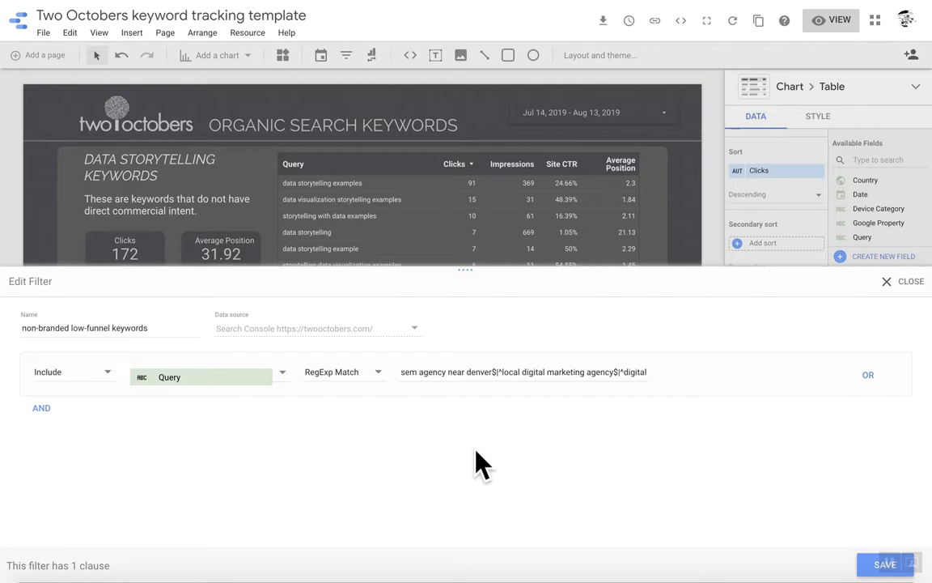
Copy the filter's full RegExp Match expression into the empty untitled TextMate document, shown full screen with enlarged text.
triple_click(486, 374)
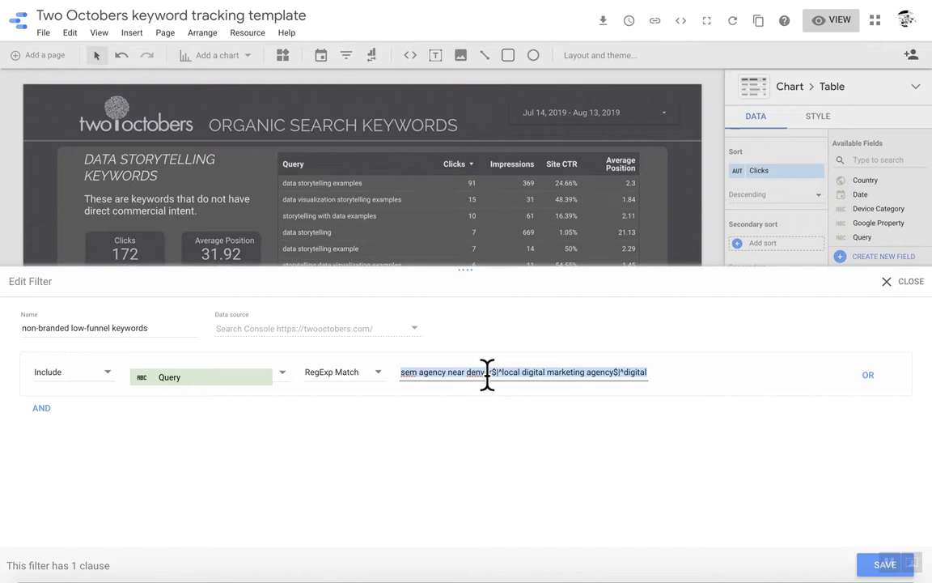
key(ctrl+Up)
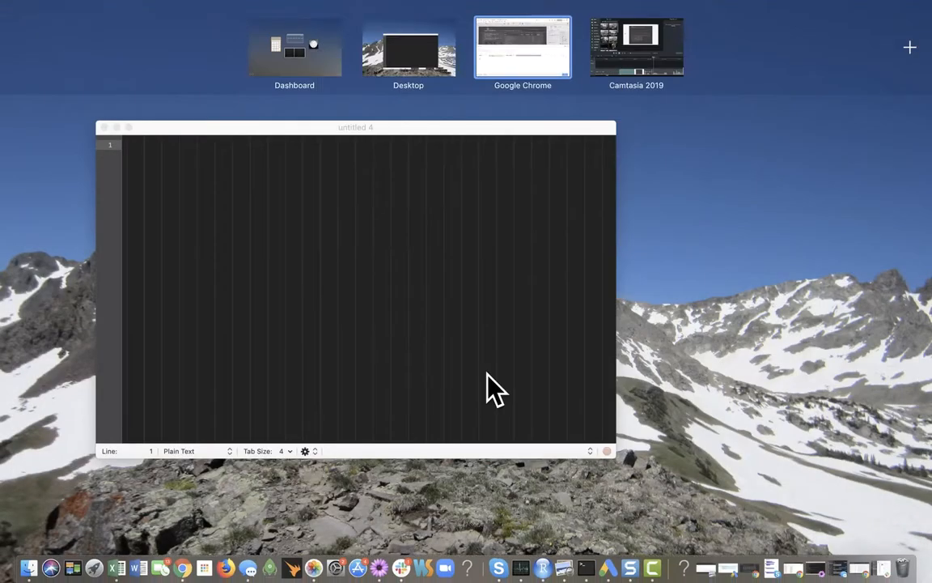
click(487, 373)
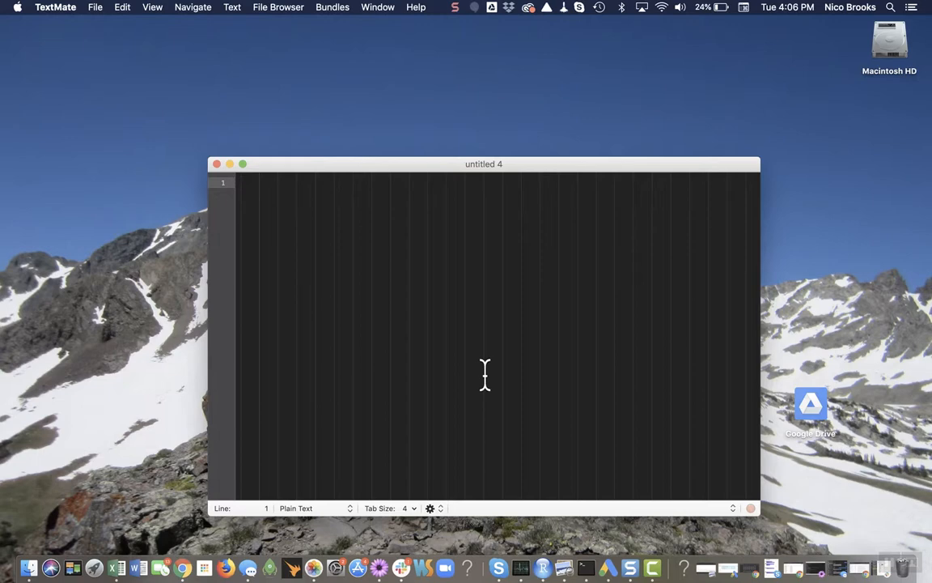
click(242, 163)
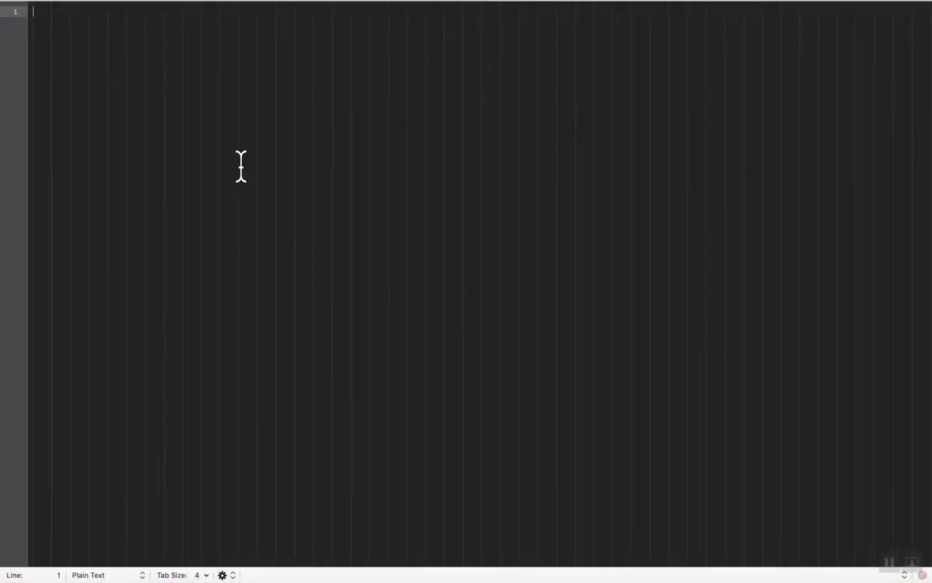
text(sem agency near denver$|^local digital marketing agency$|^digital marketing agency near denver$|^local search marketing denver$|^denver digital marketing$|^digital marketing near denver$|^digital marketing denver$|^online marketing agency near denver$|^digital marketing agency near me$|^digital ad agency near denver$|^digital marketing agency$|^search marketing agency near denver$|^google ads agency near denver$|^online ad agency near denver$|^internet marketing service denver$|^paid search agency near denver$|^search engine optimization denver$|^web marketing agency near denver$|^seo marketing near denver$|^organic seo agency$|^sem marketing near denver$|^ppc marketing near denver$|^marketing company near denver$|^search engine marketing denver$|^seo agency$|^paid search agency$|^search engine optimization agency near denver$|^google analytics audit$|^seo agency denver$|^colorado seo companies$|^paid search management agency$|^seo consulting agency$|^adwords marketing near denver$|^digital marketing agency for small businesses$|^denver web marketing$|^google analytics agency$|^local seo agency$|^ppc agency near denver$|^google ads marketing near denver$|^ppc marketing agency$|^ecommerce seo agency$|^internet advertising agency$|^seo denver$|^adwords agency near denver$|^seo content marketing agency$|^seo companies in denver$|^)
key(super+plus)
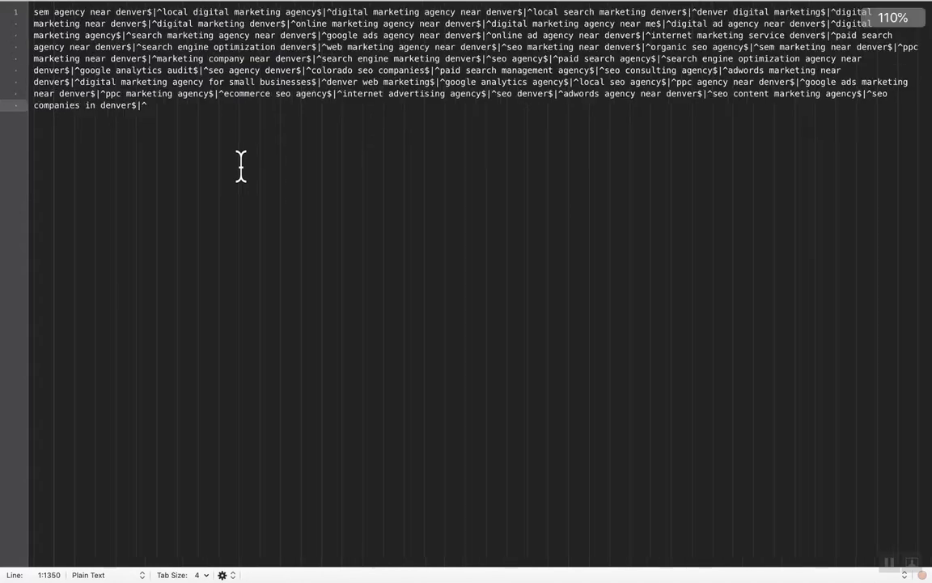
key(super+plus)
key(super+plus)
key(super+plus)
key(super+plus)
key(super+plus)
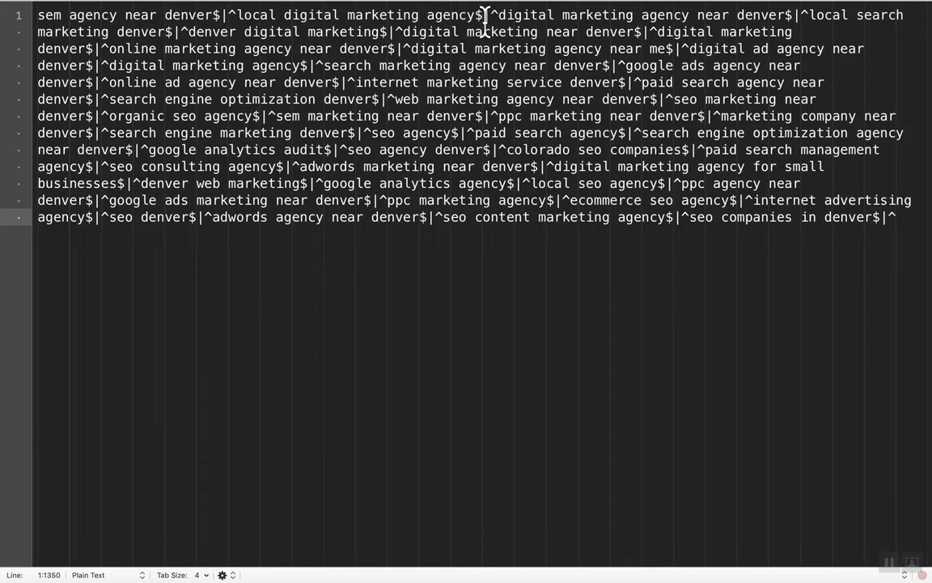
Delete everything after "^local digital marketing agency$" from the pasted expression.
drag(484, 16, 689, 284)
key(BackSpace)
key(BackSpace)
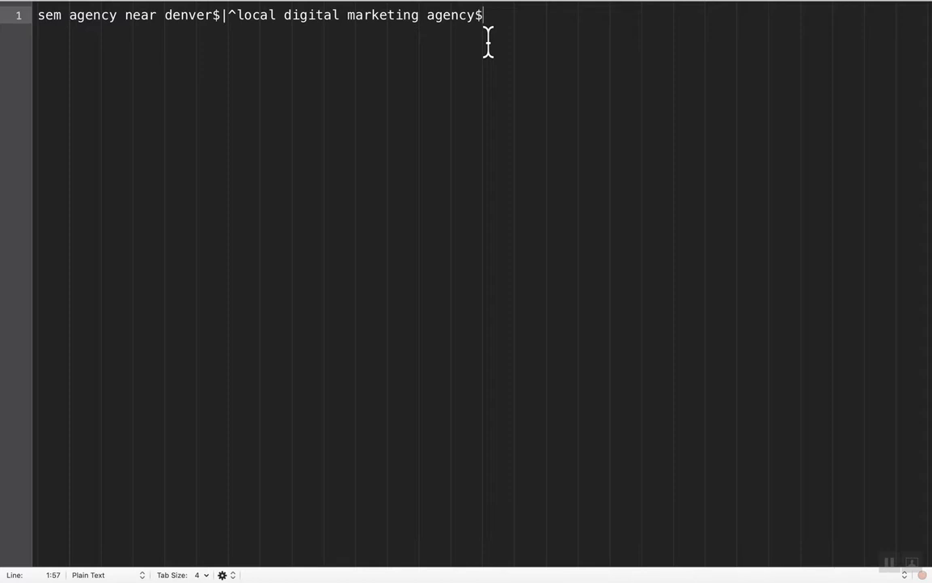
Break the expression after the pipe so that "^local digital marketing agency$" starts on its own line.
click(229, 15)
drag(224, 14, 219, 15)
click(237, 15)
drag(237, 15, 226, 16)
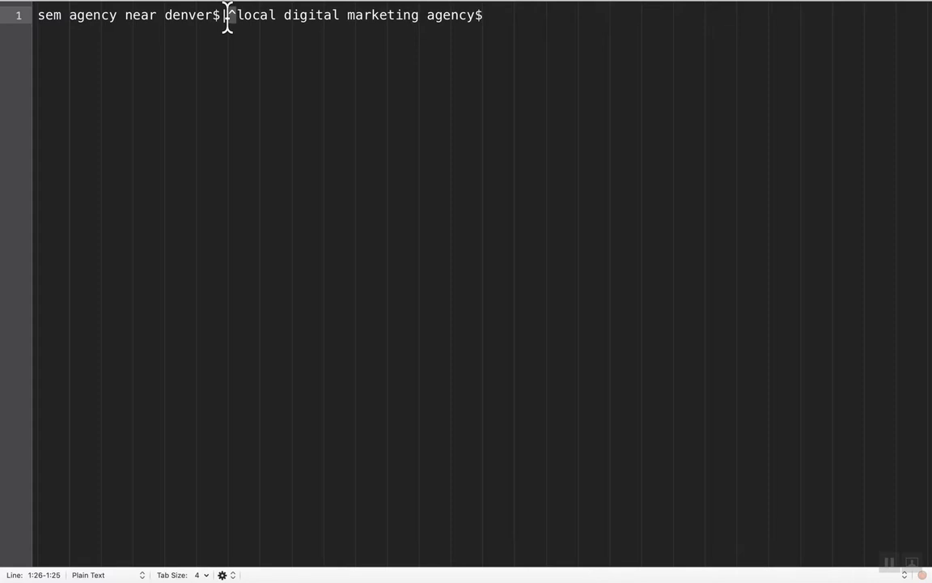
click(227, 16)
key(Return)
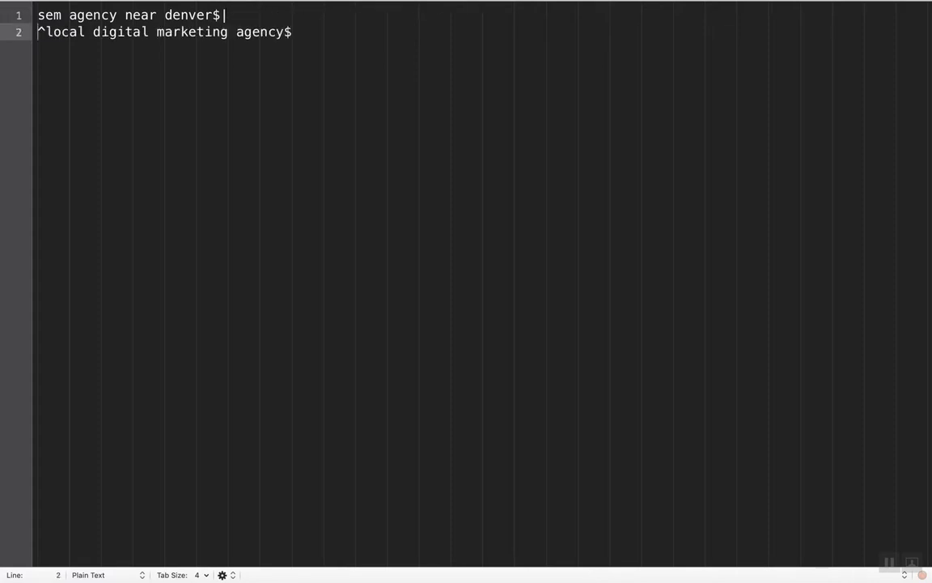
Examine the ^ and $ anchors around "local digital marketing agency" in enlarged text.
key(super+plus)
key(super+plus)
key(super+plus)
key(super+plus)
key(super+plus)
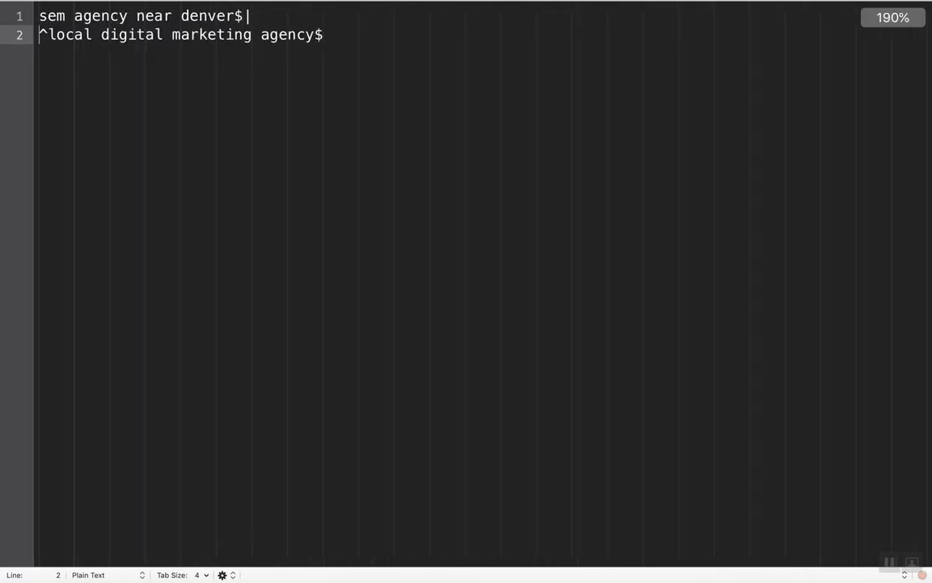
key(super+plus)
key(super+plus)
key(super+plus)
key(super+plus)
key(super+plus)
key(super+plus)
key(super+plus)
key(super+plus)
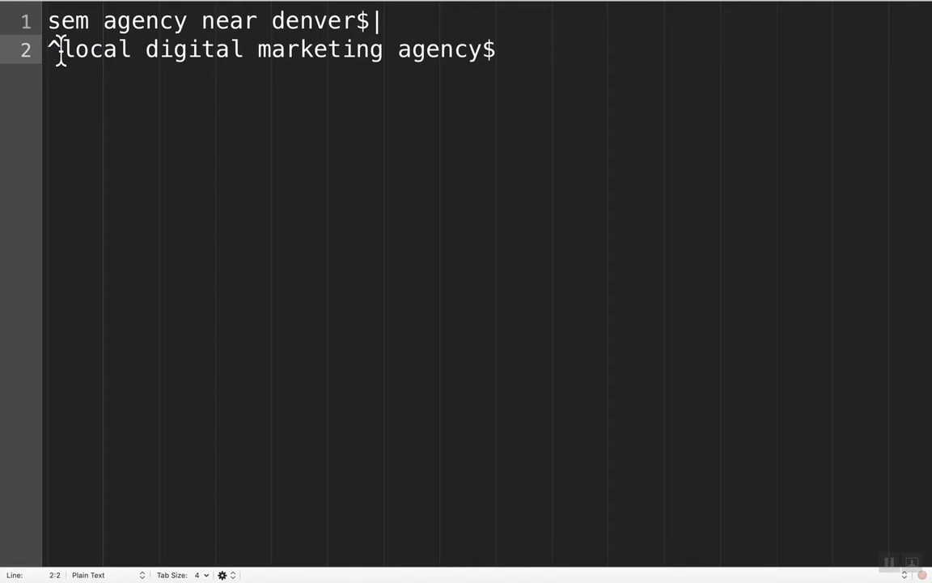
drag(61, 51, 45, 52)
click(514, 55)
drag(499, 52, 486, 50)
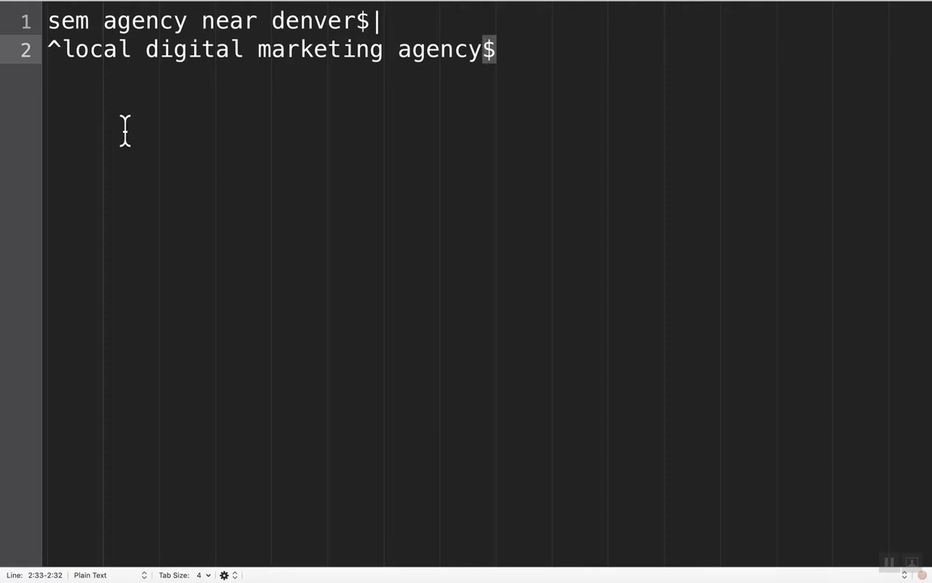
Add ^ before "sem agency near denver$" and write the pattern "digital.*marketing.*agency" on a new third line.
click(48, 22)
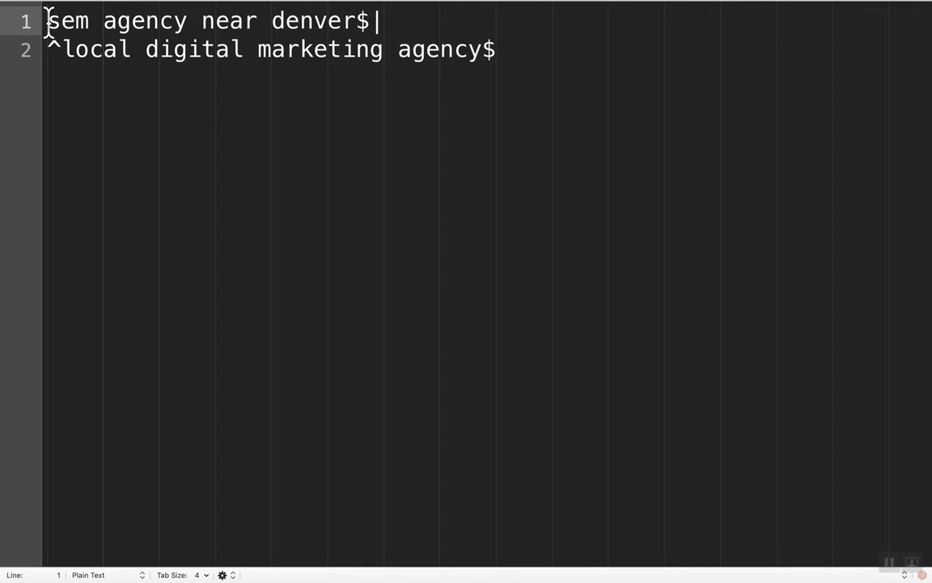
text(^)
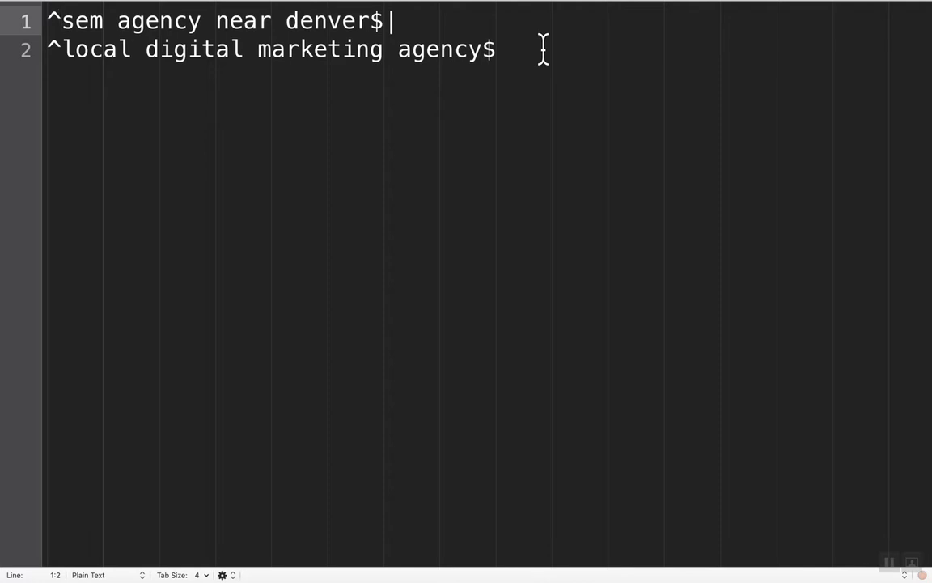
click(543, 49)
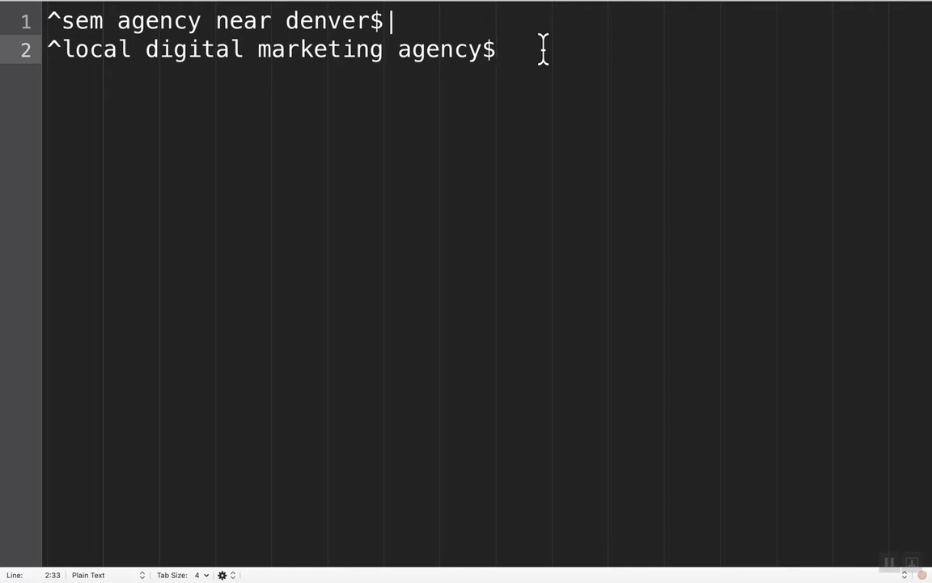
key(Return)
key(Return)
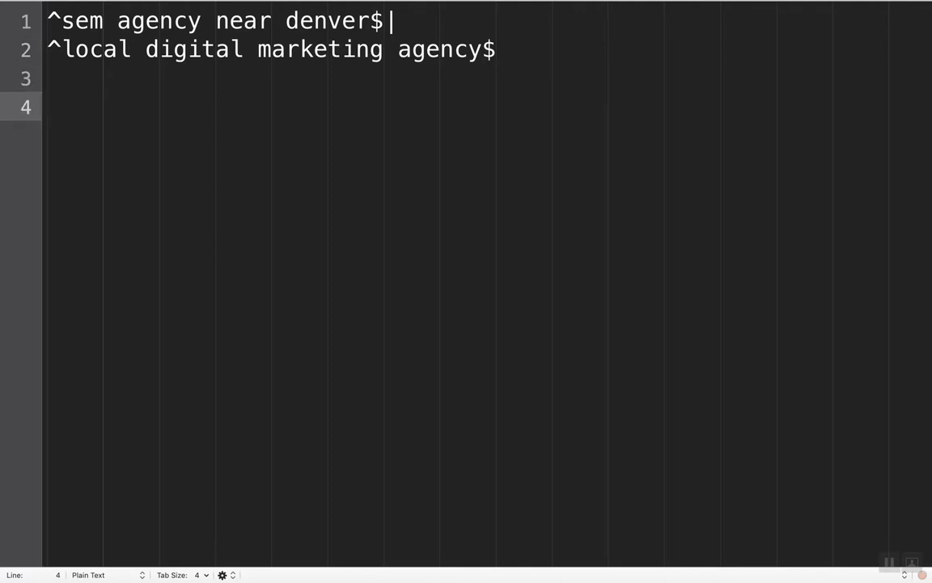
key(BackSpace)
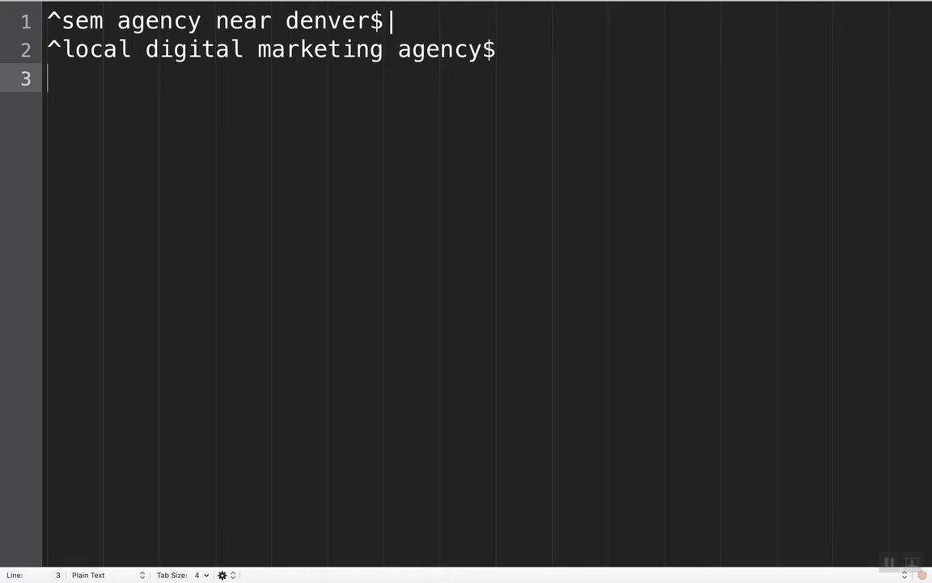
text(digital)
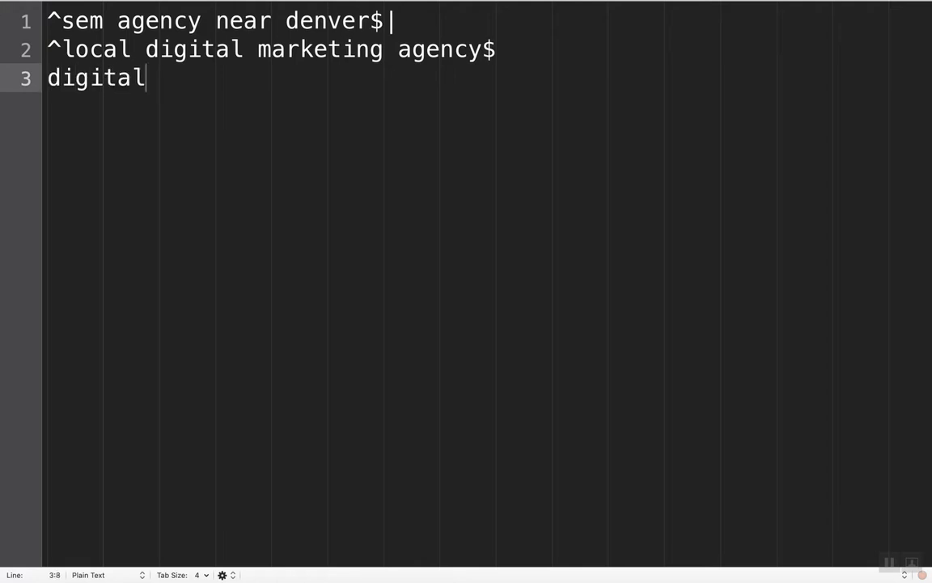
text(.*)
text(marketing.*)
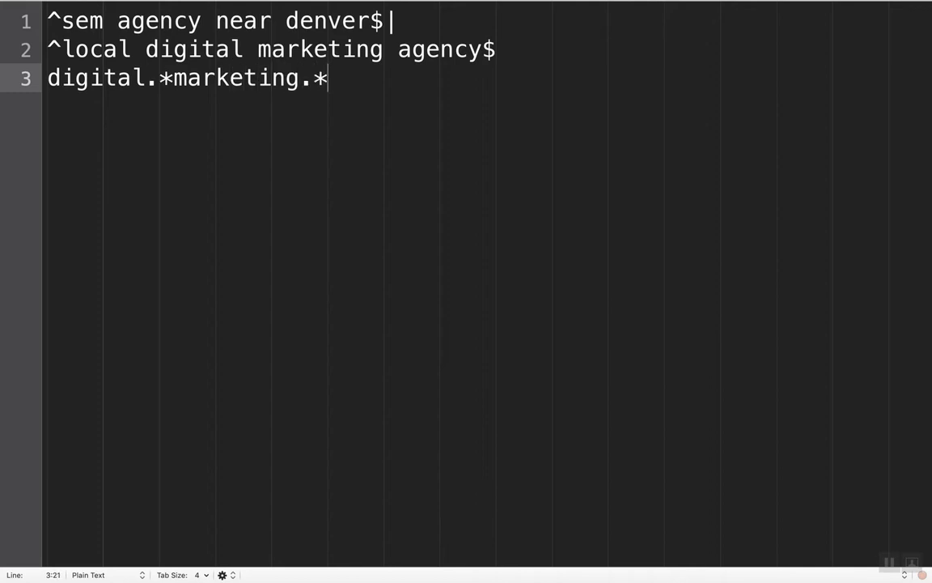
text(agency)
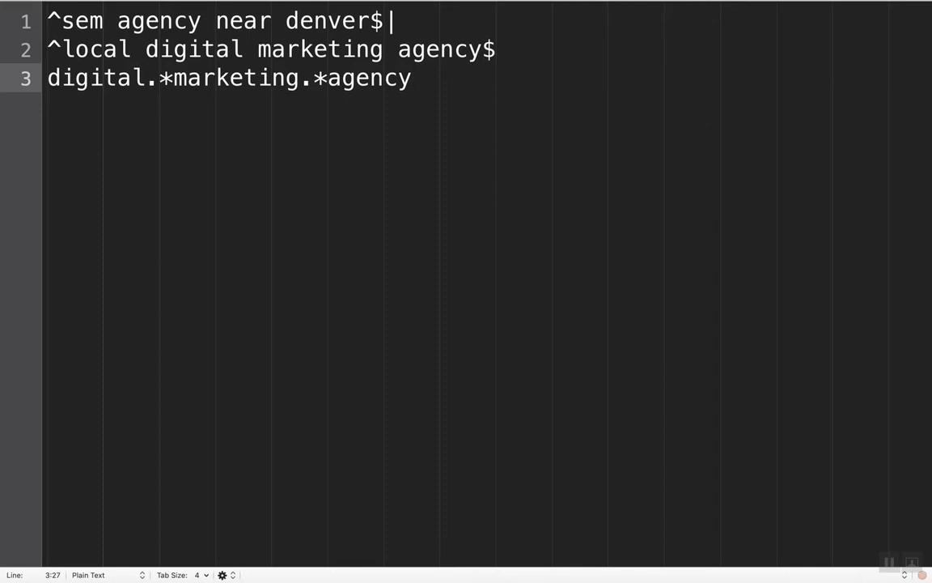
Append a pipe after "^local digital marketing agency$" and join the three lines into one continuous expression.
click(506, 48)
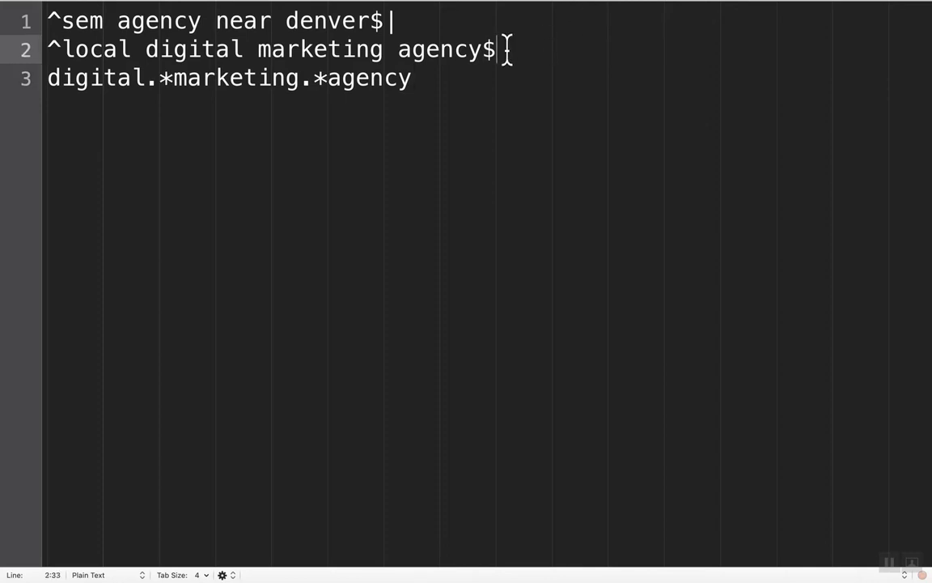
text(|)
click(47, 49)
key(BackSpace)
click(48, 50)
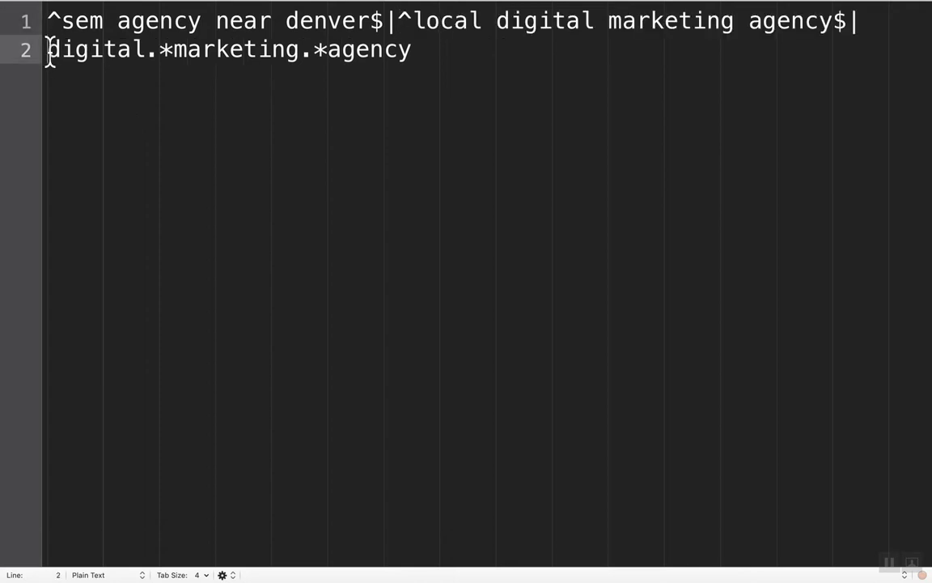
key(BackSpace)
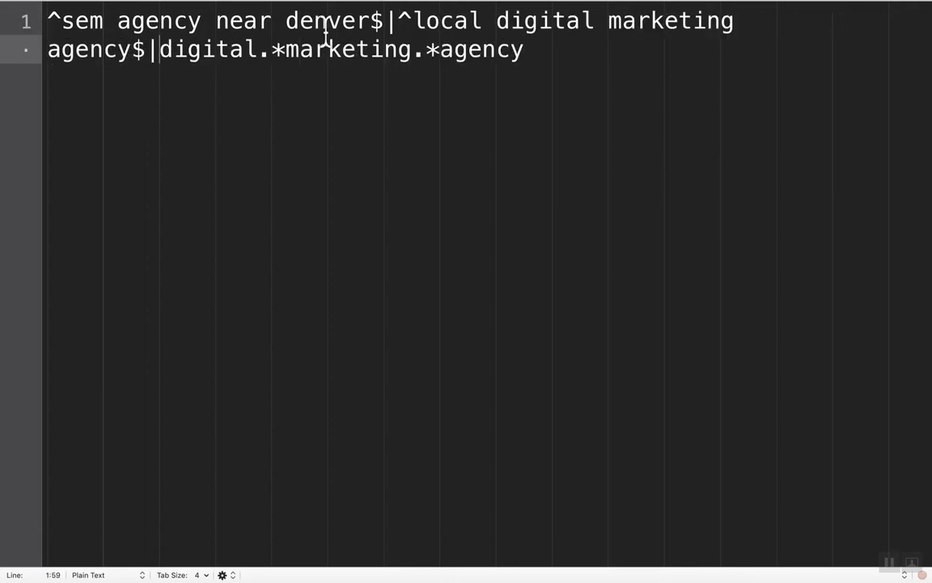
Copy the whole expression from the text editor, switch to Google Chrome, replace the "non-branded low-funnel keywords" filter's RegExp Match value with it, and save the filter.
drag(526, 51, 42, 13)
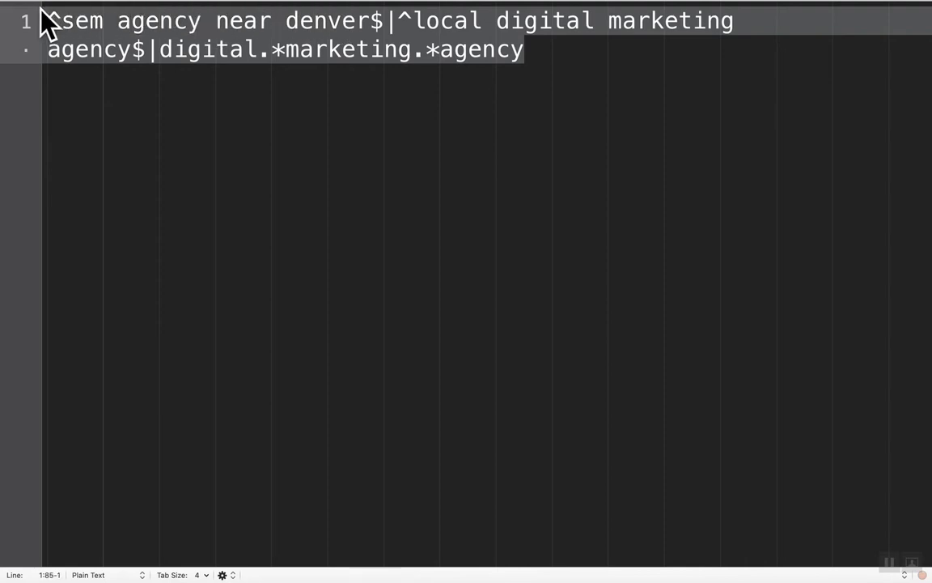
key(ctrl+Up)
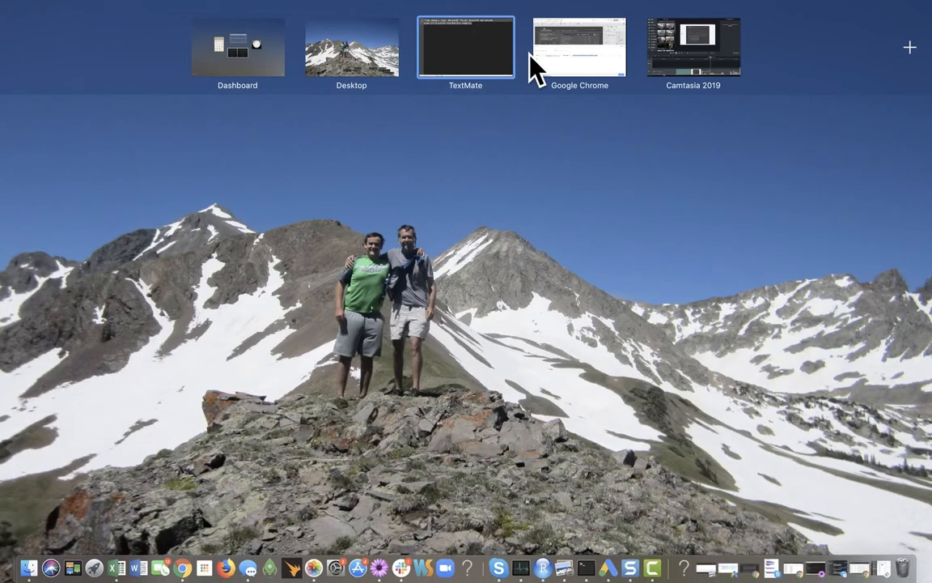
click(593, 66)
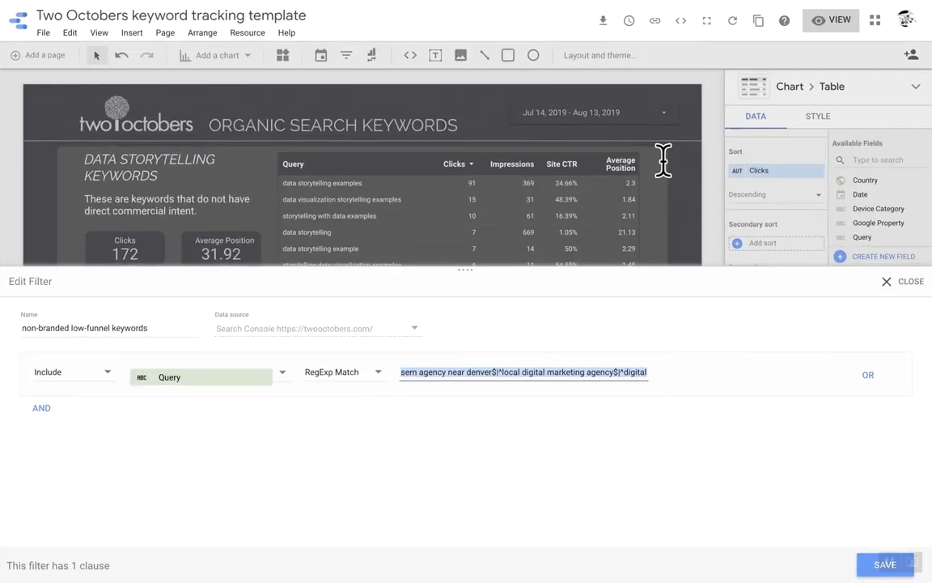
click(513, 373)
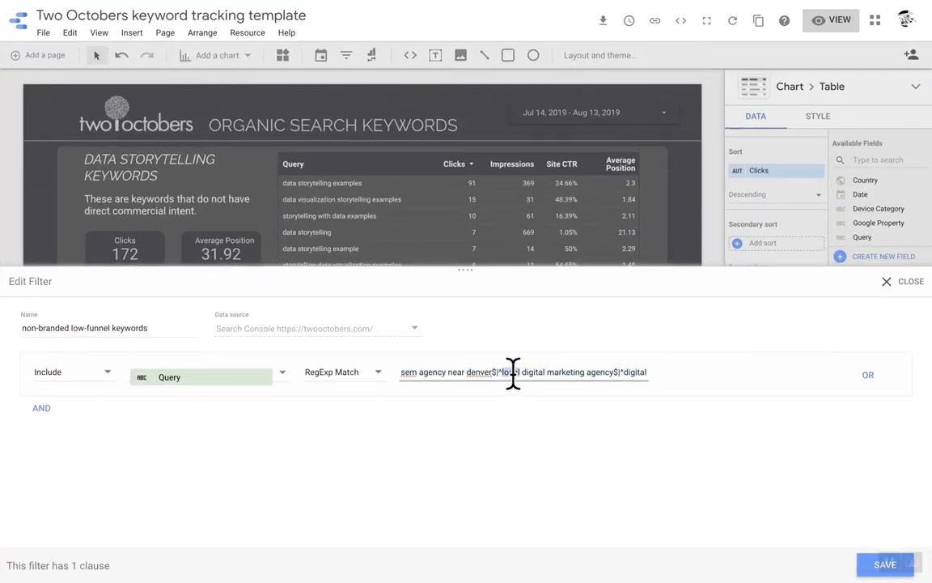
key(super+v)
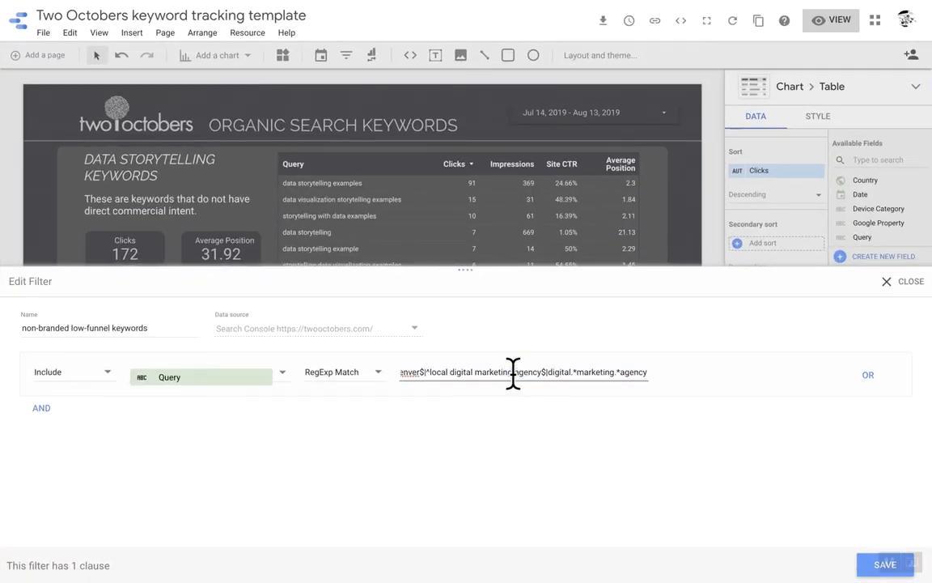
click(878, 564)
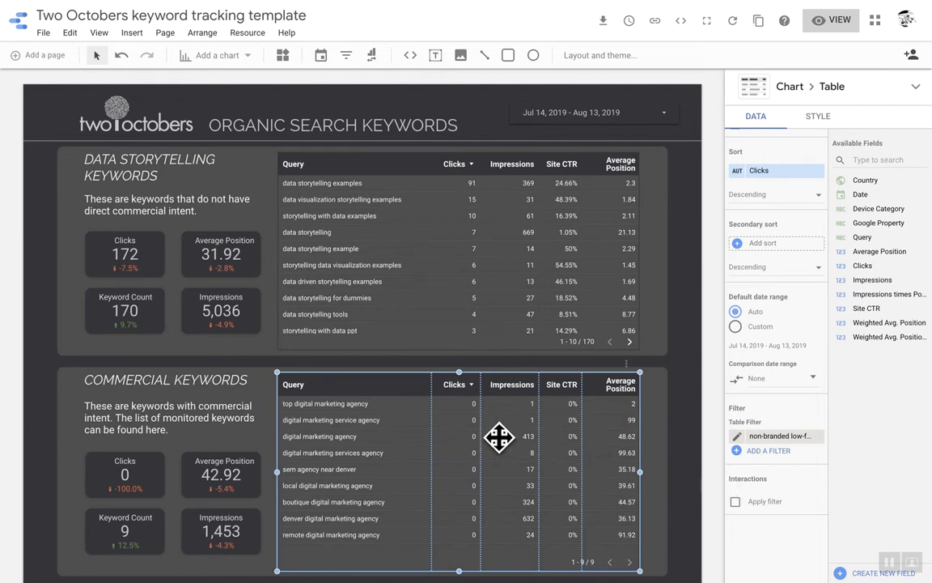
Examine the queries in the Commercial Keywords table in the report's view mode, and return to edit mode.
scroll(499, 438, down, 1)
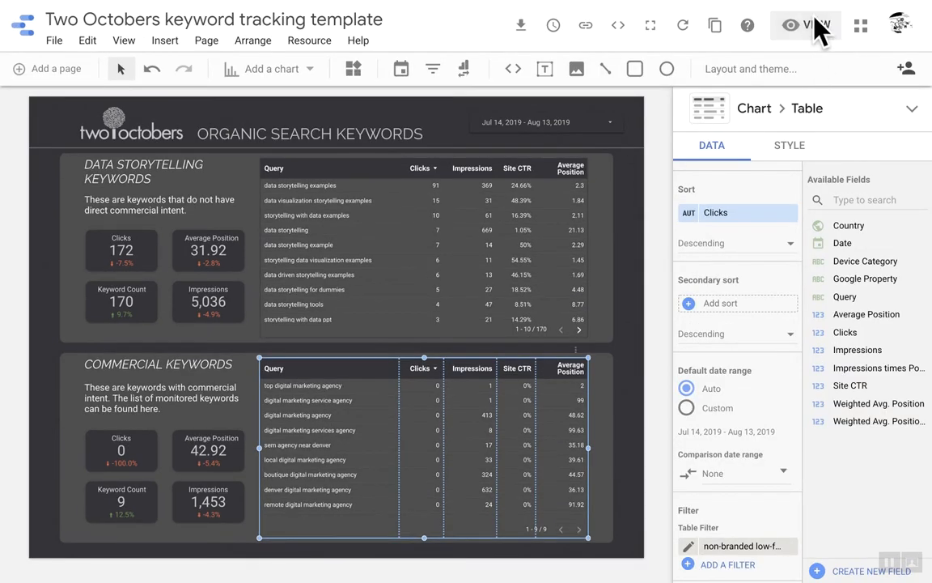
click(813, 20)
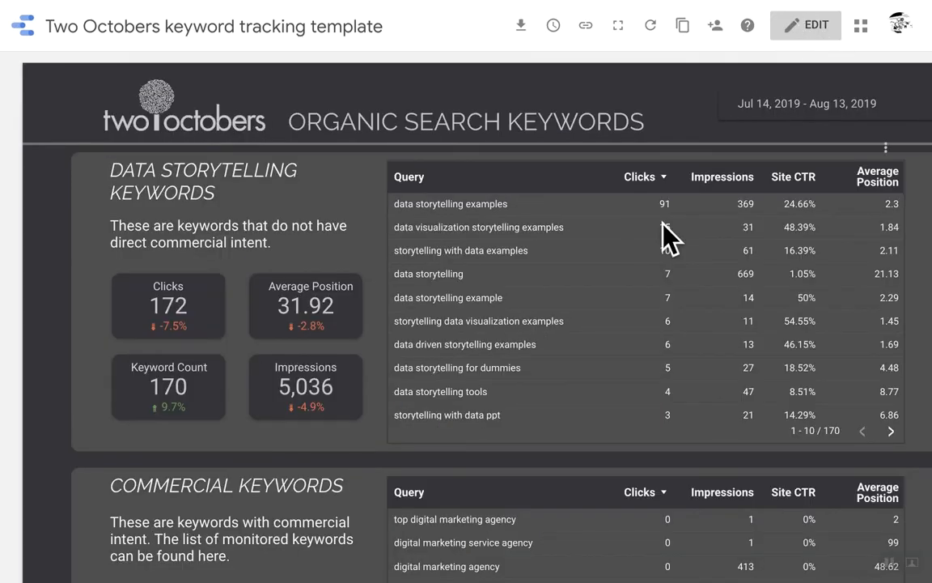
key(ctrl+plus)
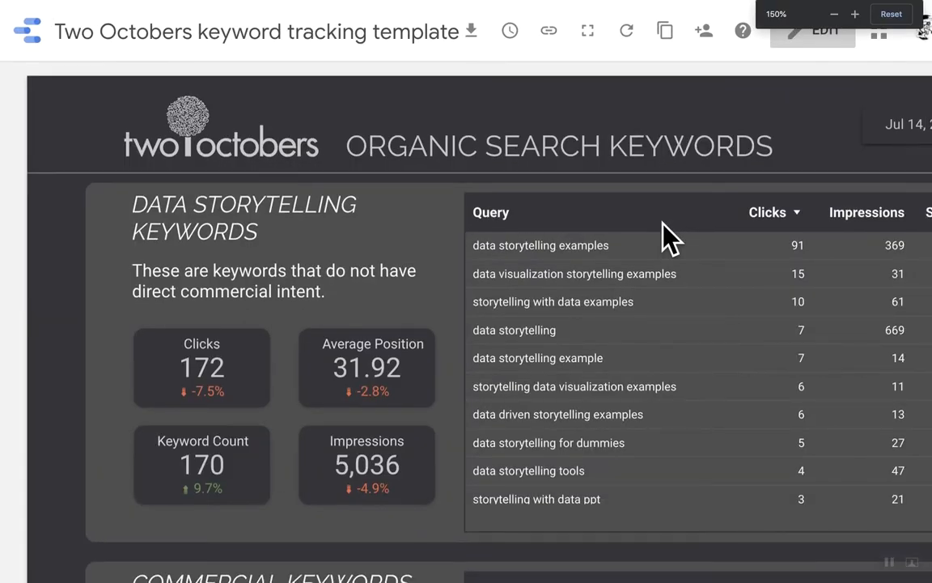
scroll(669, 238, down, 3)
scroll(665, 237, down, 5)
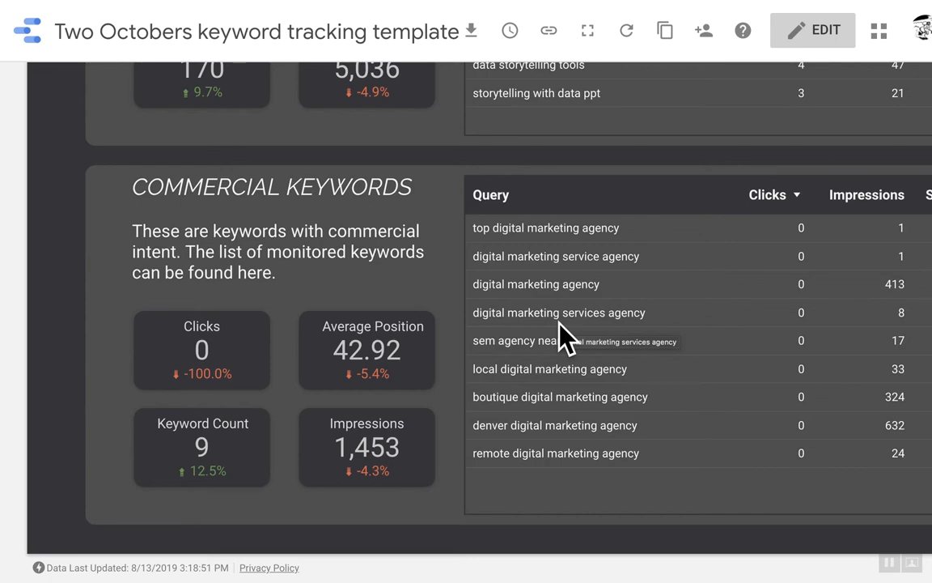
key(ctrl+minus)
key(ctrl+minus)
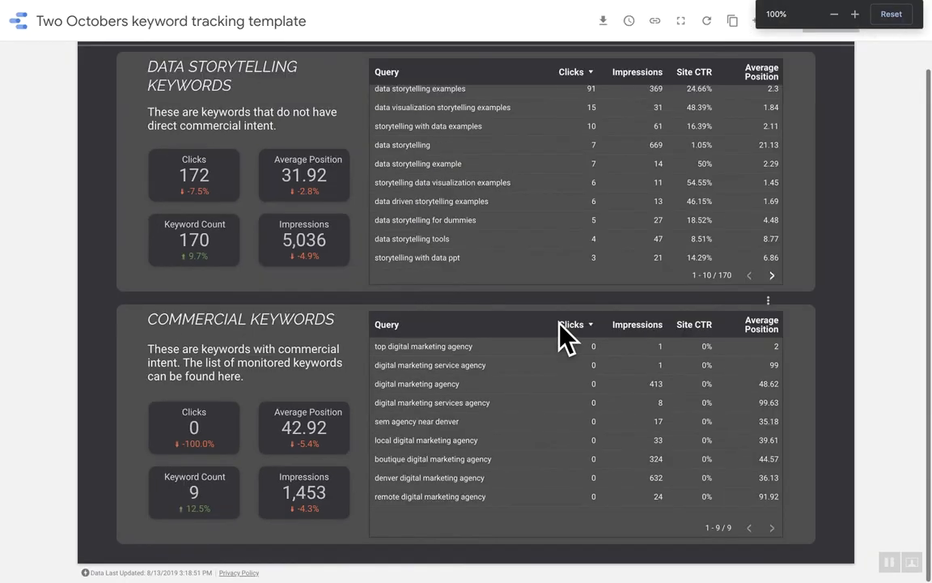
click(834, 21)
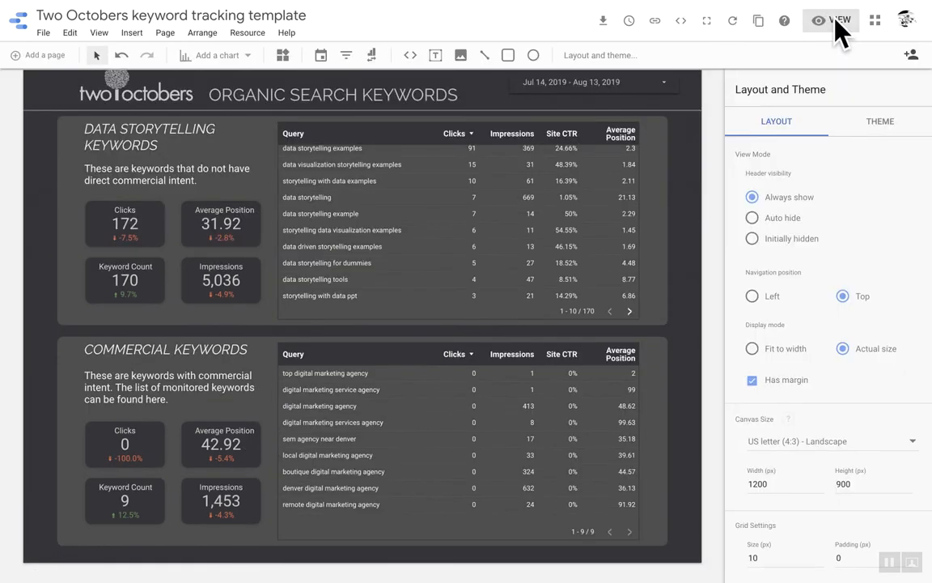